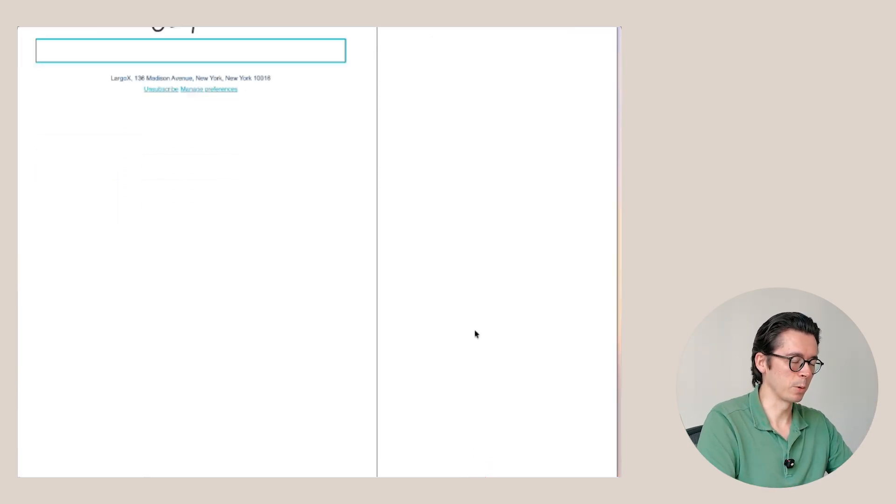
# Prompt the AI assistant for a 90-day post-move nurturing email offering storage options and recommending cleaning services in the client's new city.
pyautogui.write('I am drafting an email for my movi')
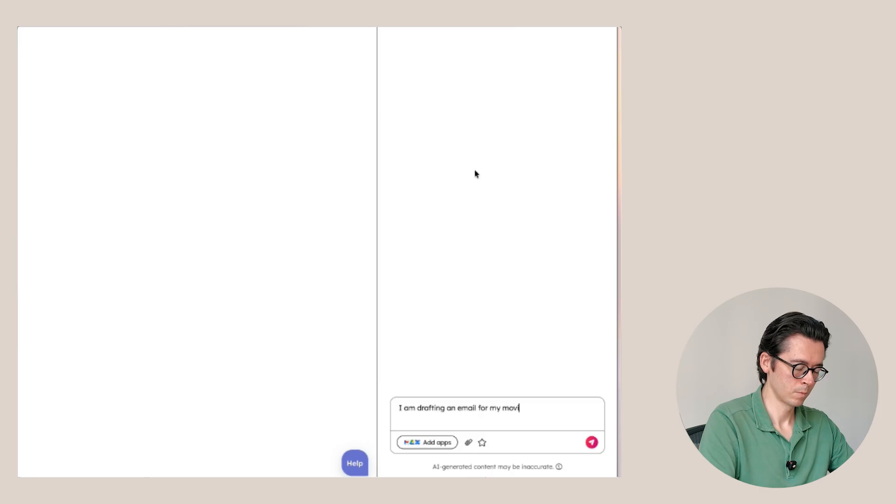
pyautogui.write('ng company for when we just completed a move, and after 90 days we want')
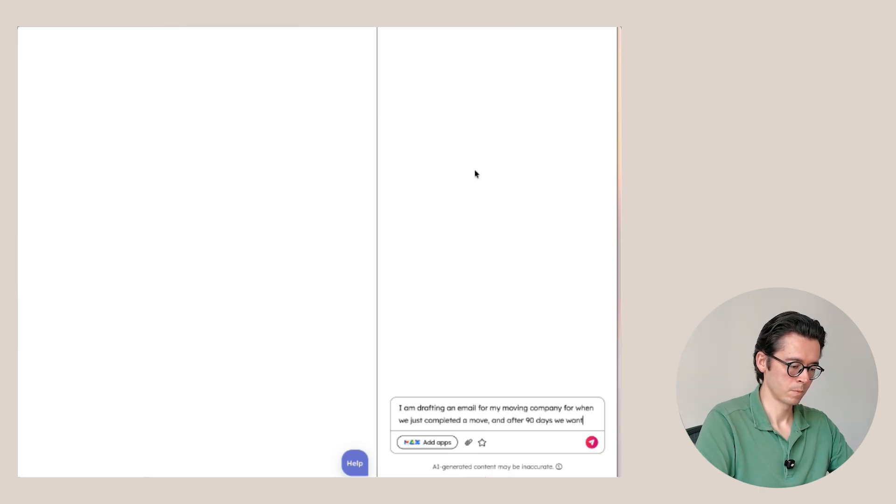
pyautogui.write(' to send a first nurturing email offering storage options in their new city in case they need it and also recomme')
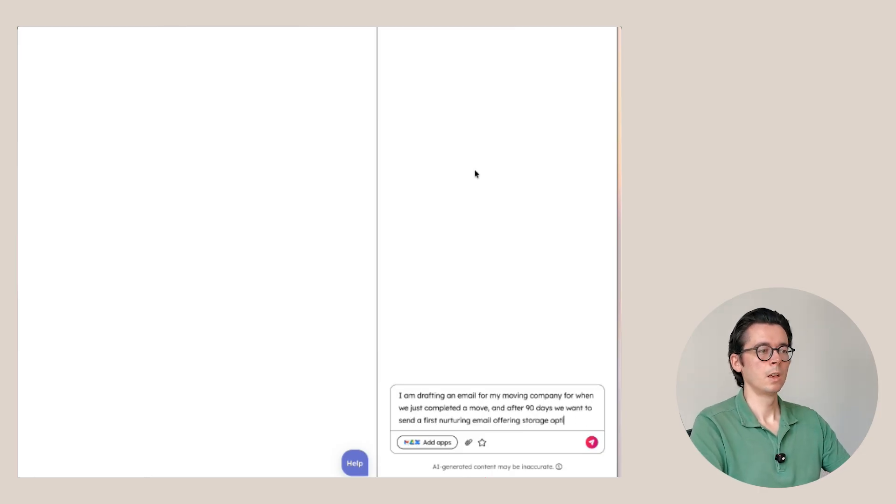
pyautogui.write("nd some cleaning services that we like in the client's new city.")
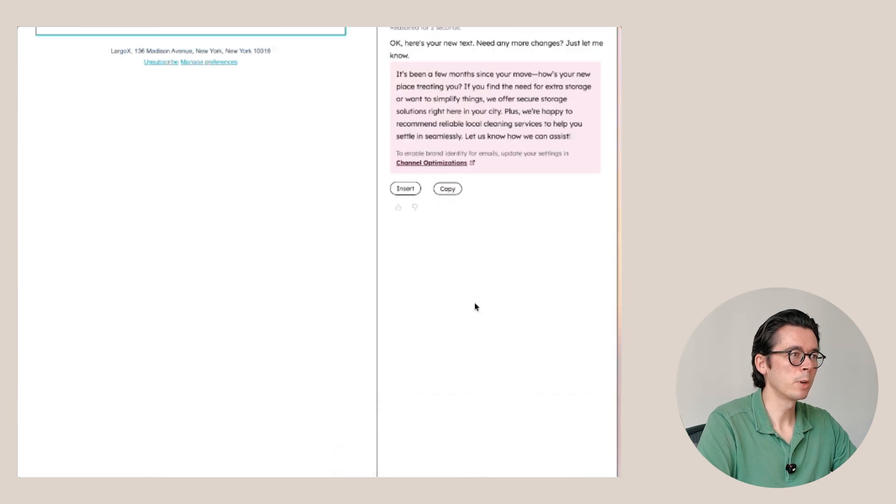
# Copy the generated paragraph into the empty email text block and close the AI assistant.
pyautogui.click(447, 348)
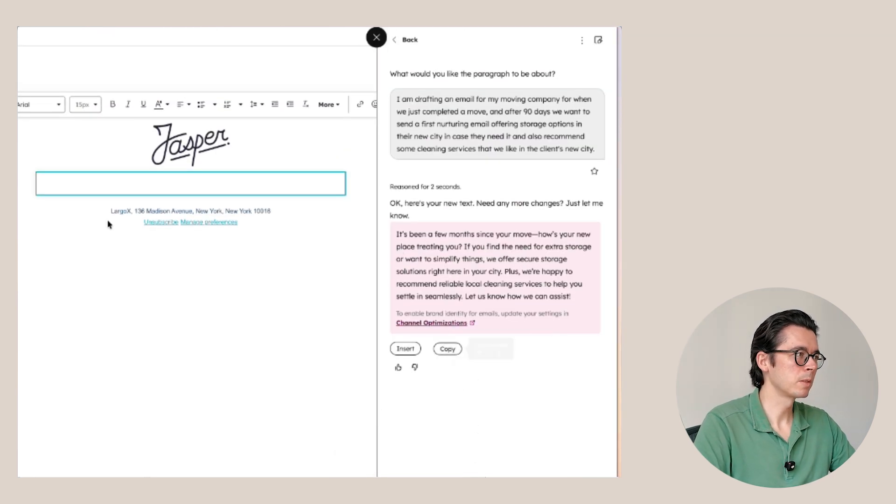
pyautogui.click(92, 181)
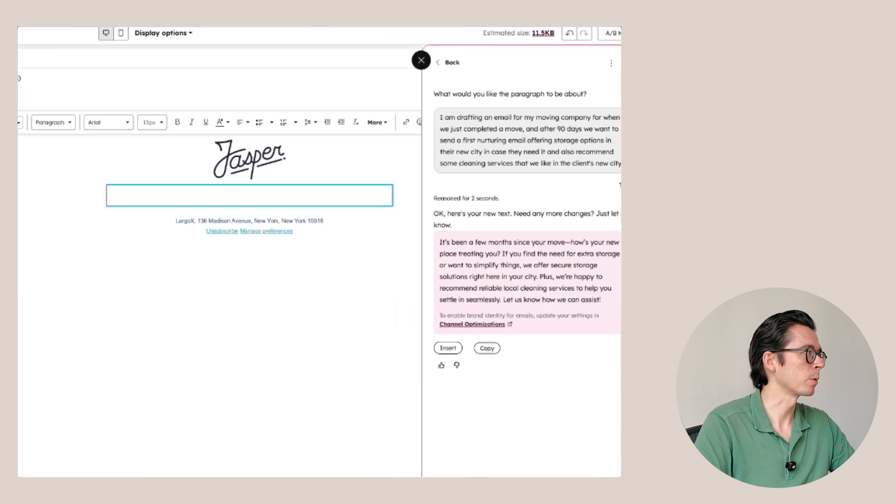
pyautogui.write("It's been a few months since your move—how's your new place treating you? If you find the need for extra storage or want to simplify things, we offer secure storage solutions right here in your city. Plus, we're happy to recommend reliable local cleaning services to help you settle in seamlessly. Let us know how we can assist!")
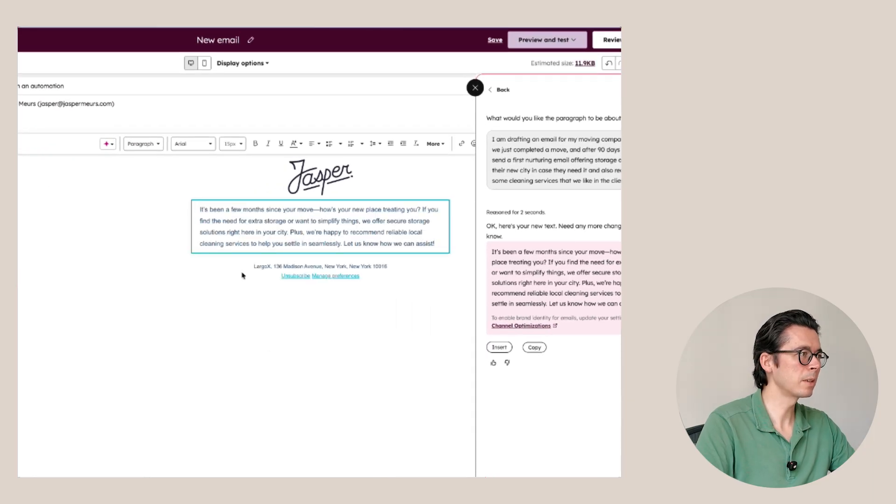
pyautogui.click(474, 89)
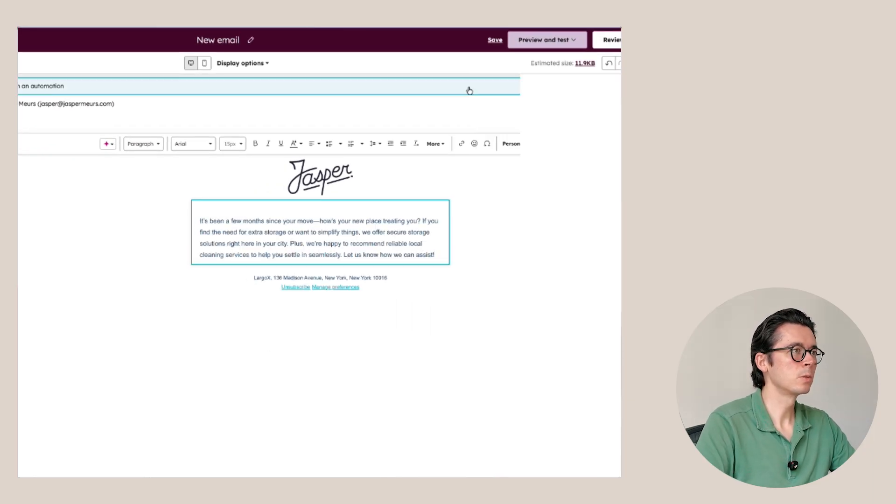
# Add the greeting "Hi" above the paragraph with the contact's First Name token, using "Valued Customer" as the fallback value.
pyautogui.click(213, 211)
pyautogui.write('Hi')
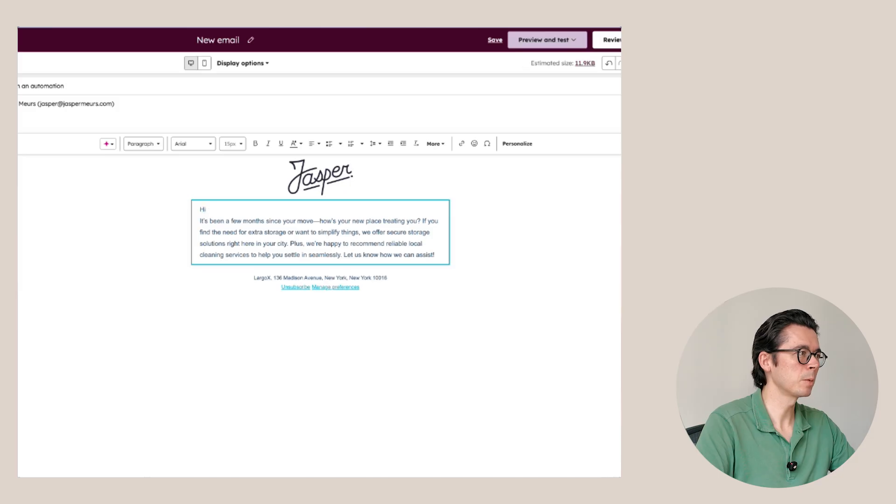
pyautogui.click(532, 146)
pyautogui.click(171, 307)
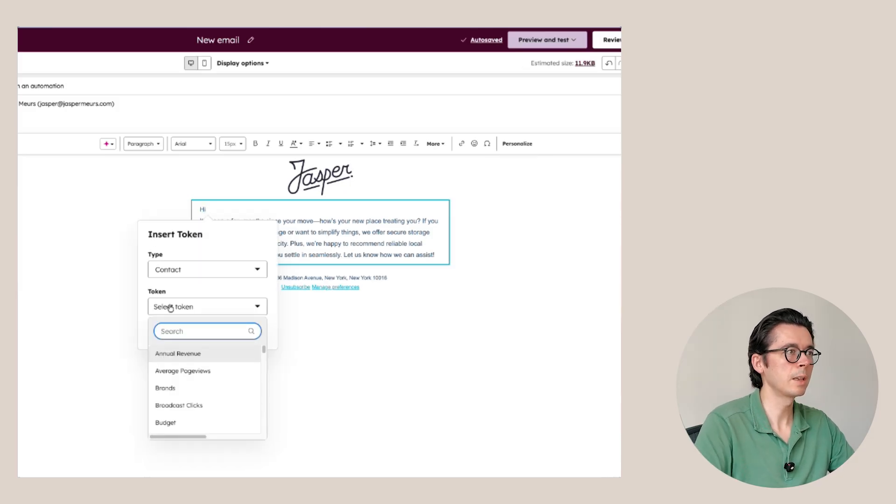
pyautogui.write('first na')
pyautogui.click(161, 370)
pyautogui.click(178, 346)
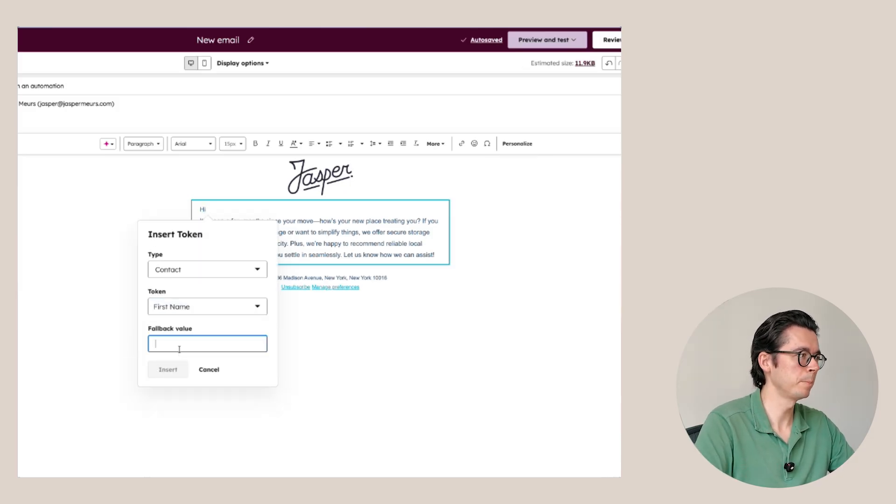
pyautogui.write('Valued Customer')
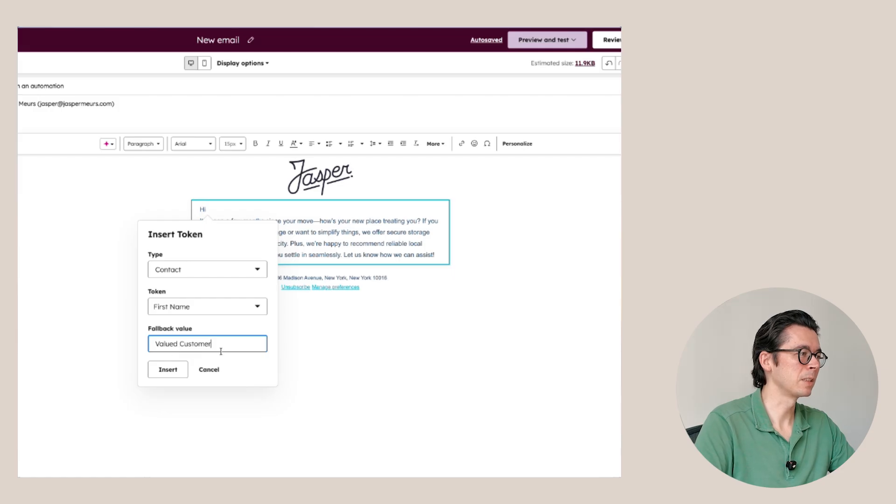
pyautogui.moveTo(215, 346); pyautogui.dragTo(156, 345)
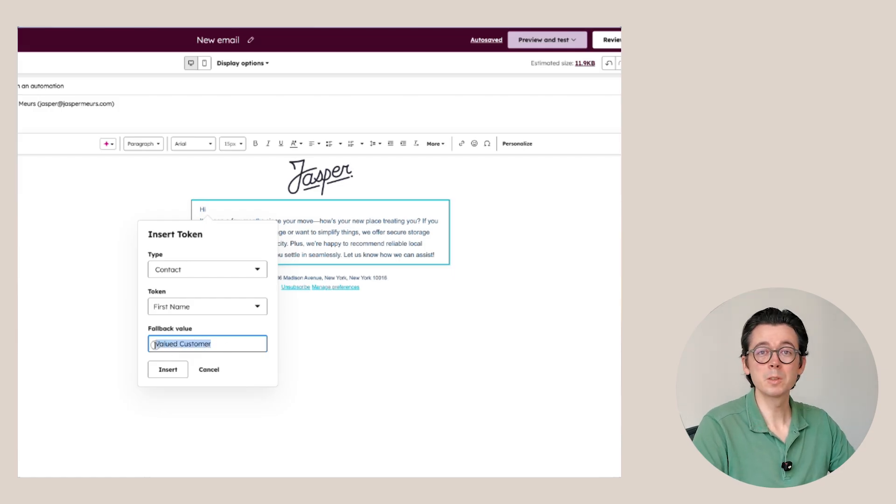
pyautogui.click(220, 343)
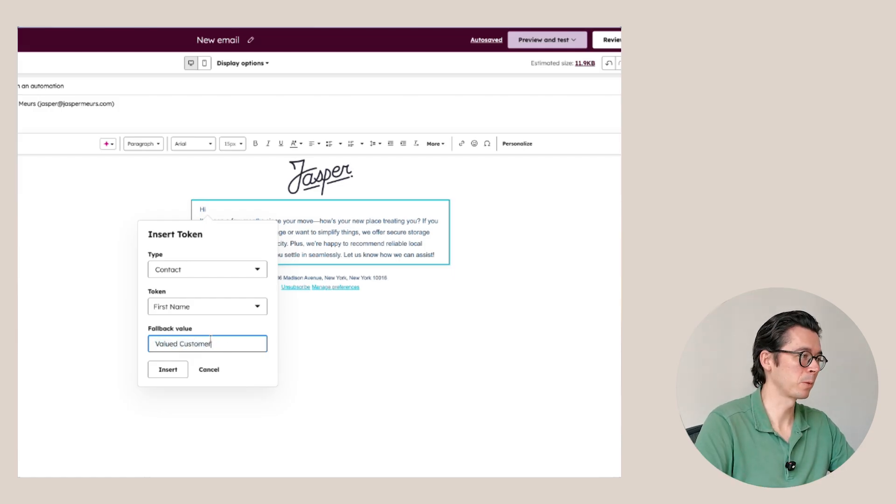
pyautogui.click(169, 370)
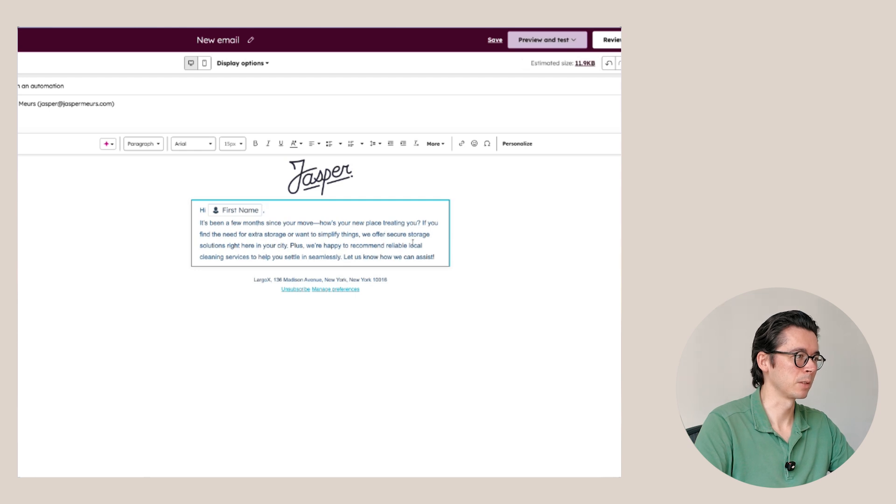
# Add a blank line after the greeting and split "Let us know how we can assist!" into its own paragraph.
pyautogui.press('Return')
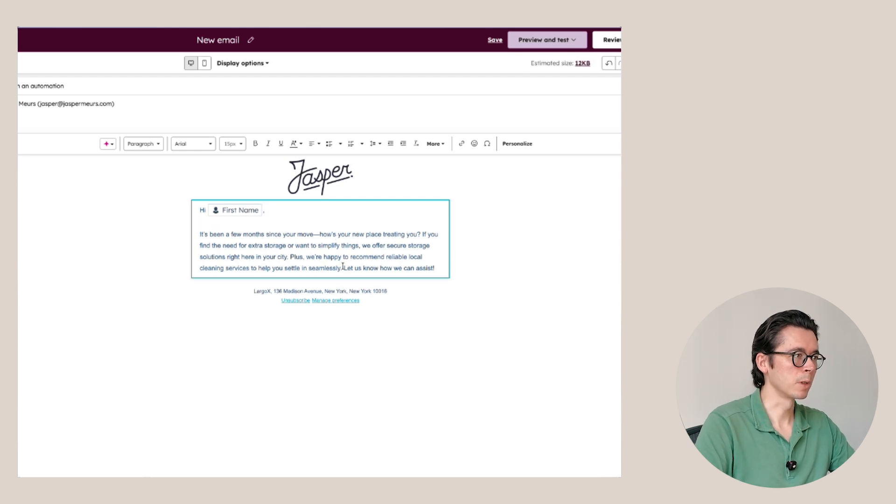
pyautogui.click(343, 266)
pyautogui.press('Return')
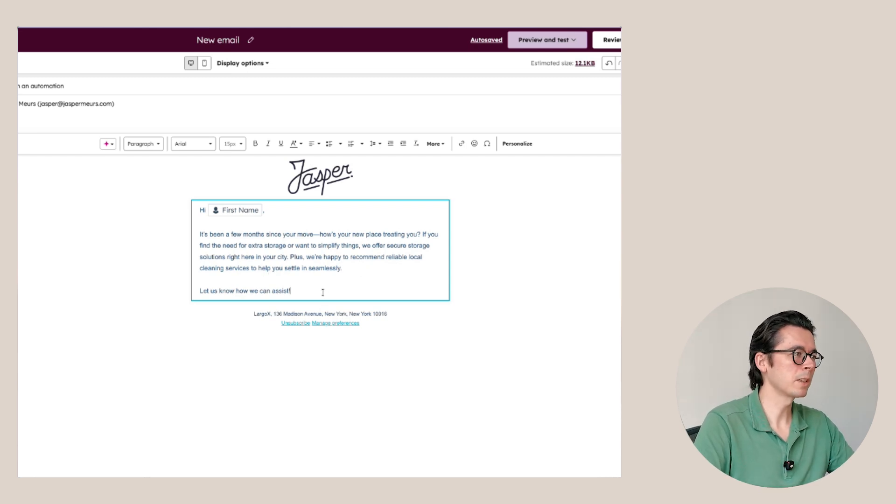
# Add the sign-off "Best," and "The moving team" at the end of the email body.
pyautogui.press('Return')
pyautogui.write('Best,')
pyautogui.press('Return')
pyautogui.write('The movi')
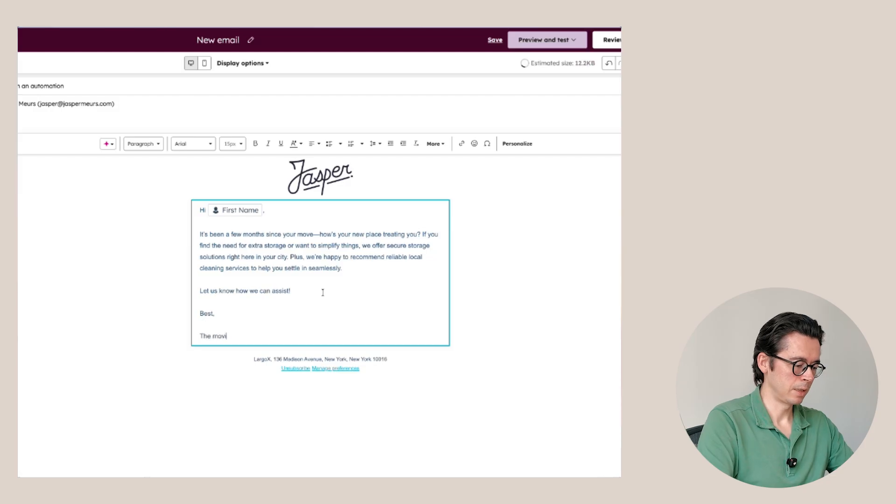
pyautogui.write('ng team')
# Generate subject line ideas with AI and insert "Need Storage Solutions, First Name?" as the email's subject line.
pyautogui.moveTo(612, 42)
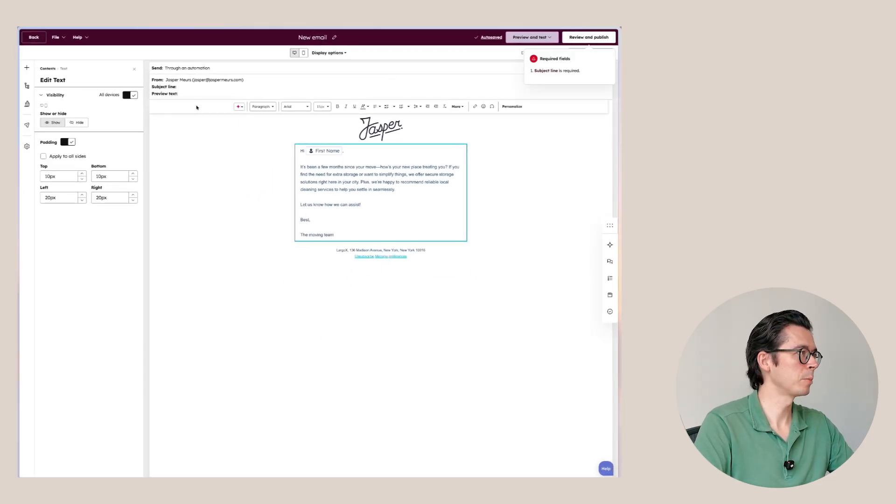
pyautogui.click(196, 93)
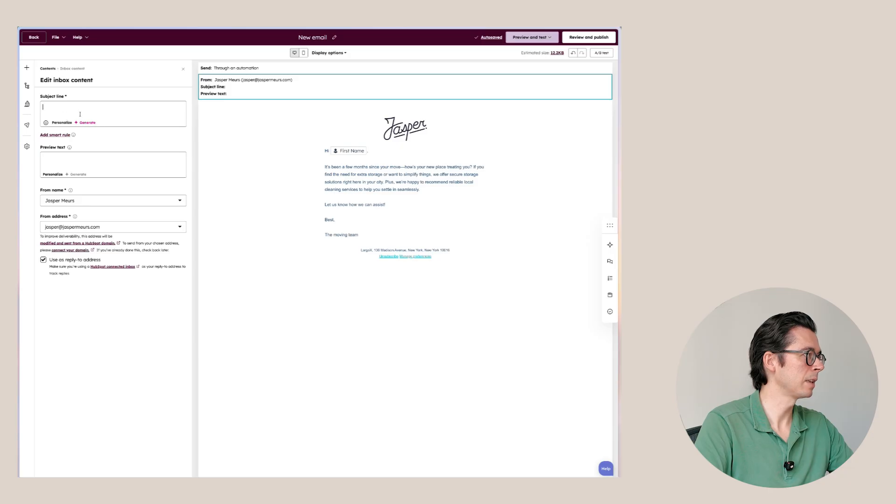
pyautogui.click(87, 122)
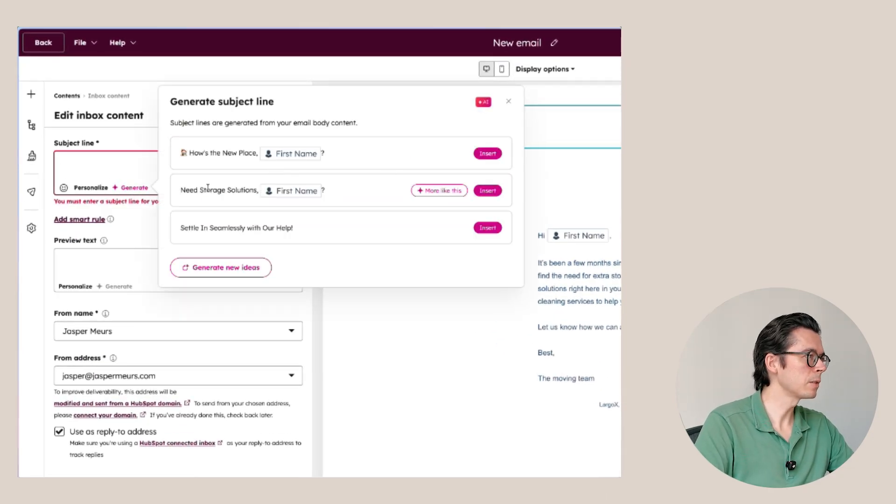
pyautogui.click(490, 192)
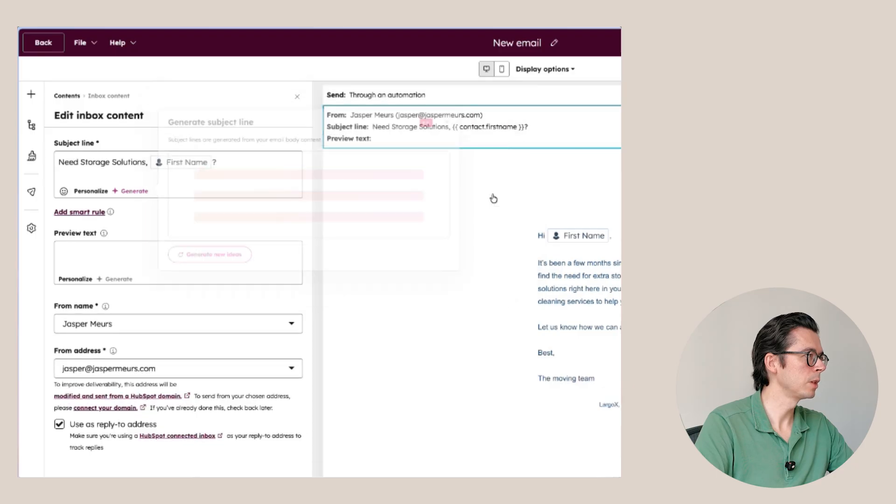
# Insert the AI-generated preview text "Need help settling in? We offer local recommendations." and publish the email without choosing an automation.
pyautogui.click(163, 258)
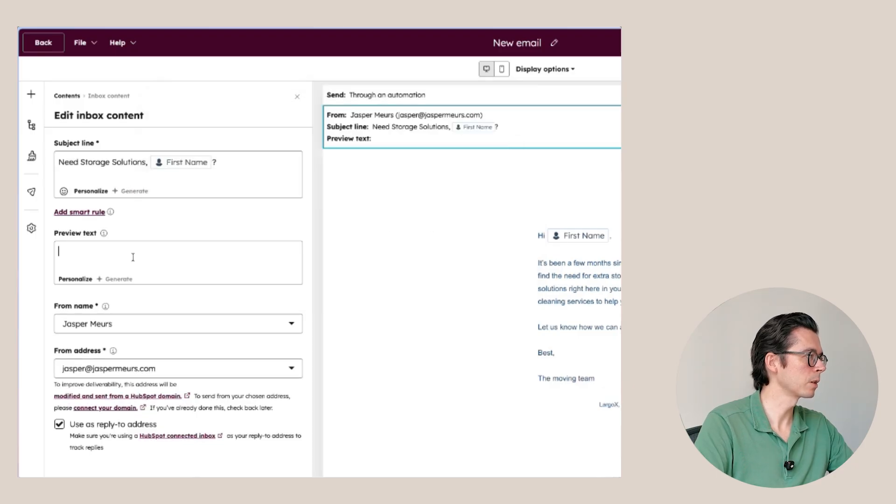
pyautogui.click(127, 279)
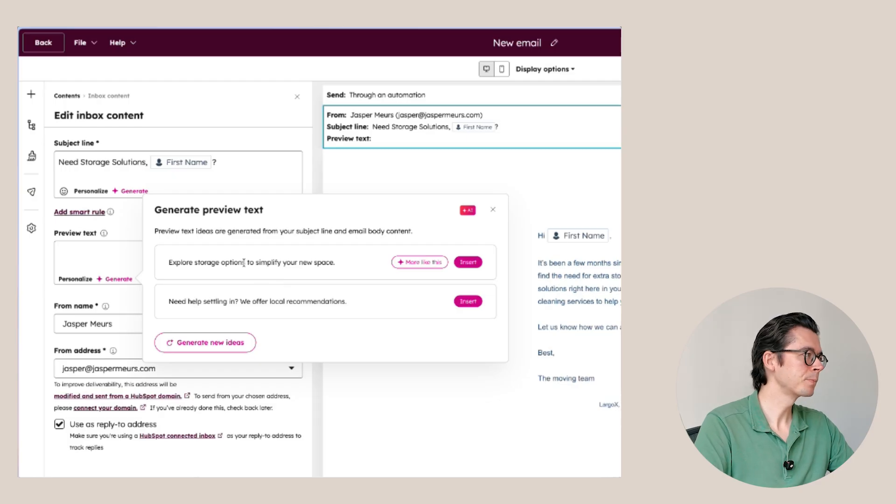
pyautogui.click(468, 301)
pyautogui.click(584, 38)
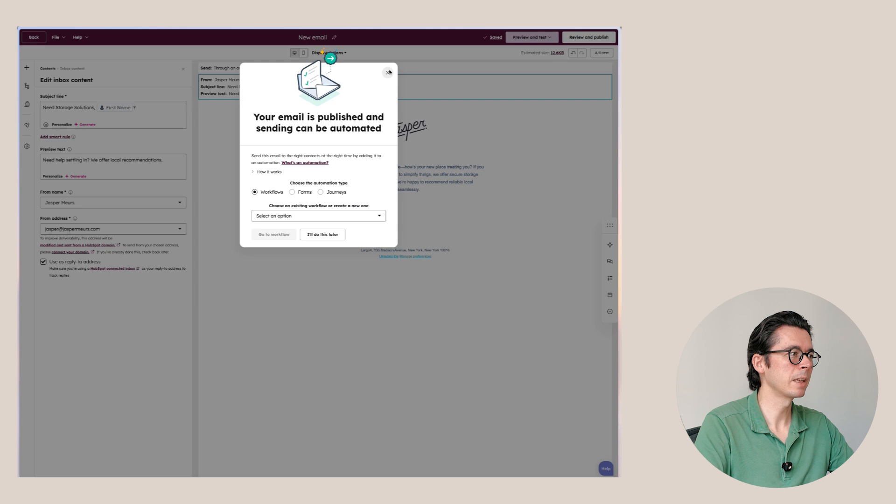
pyautogui.click(390, 73)
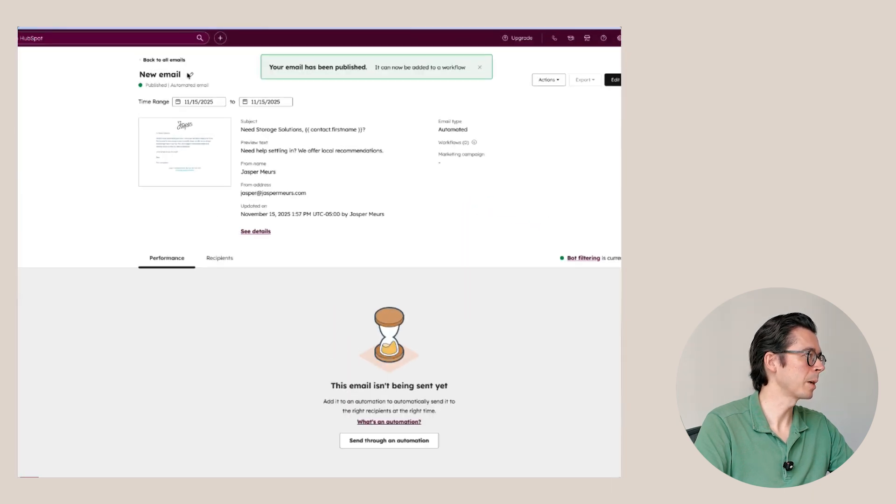
# Rename the published email as "Post move nurturing - Email 1".
pyautogui.click(189, 74)
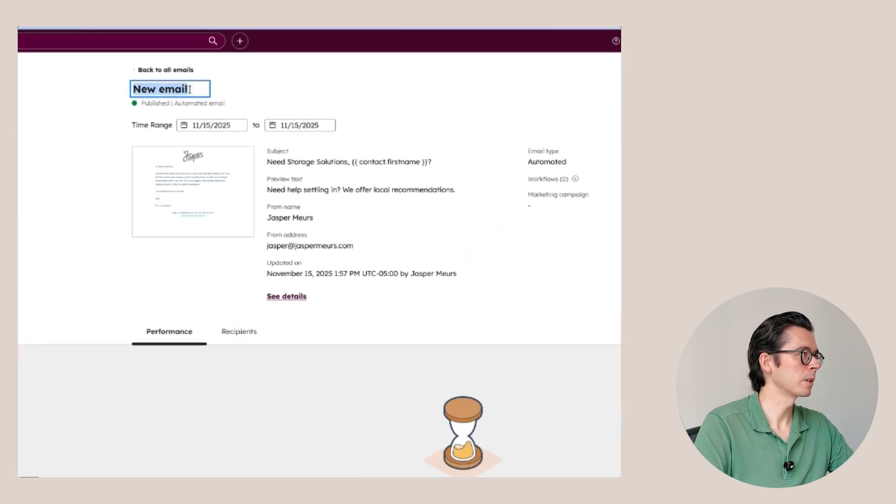
pyautogui.write('Post-')
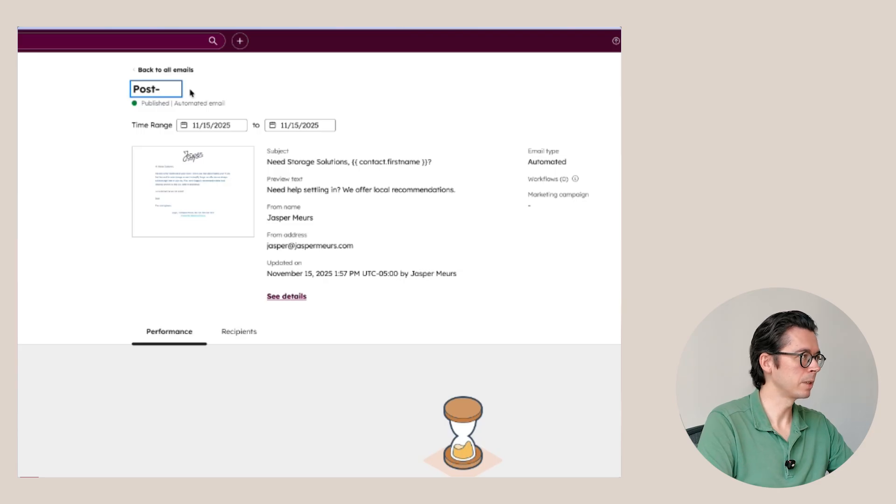
pyautogui.press('BackSpace')
pyautogui.write('move ')
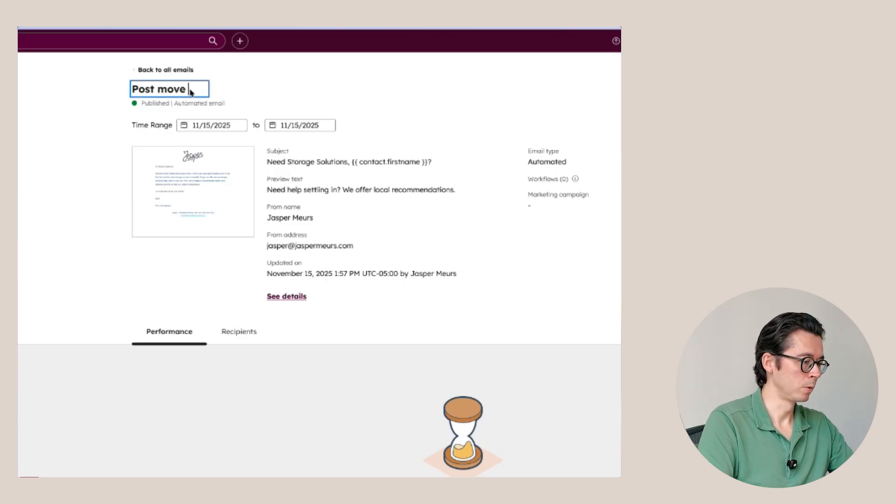
pyautogui.write('nurturing - Email ')
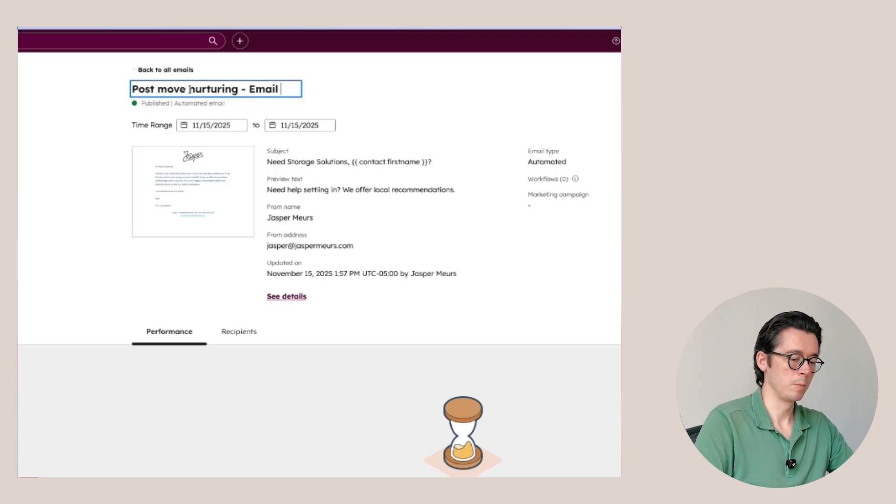
pyautogui.write('1')
pyautogui.press('Return')
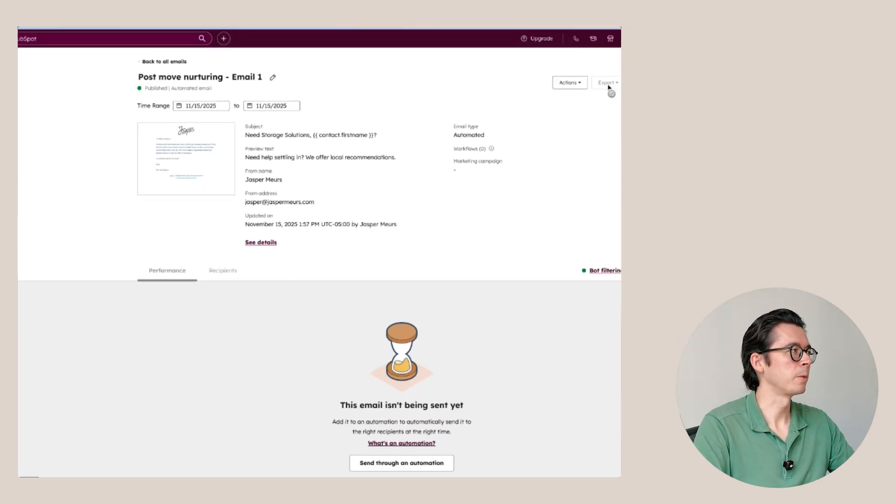
# Open the "External - Post-move nurturing" workflow from the list of all workflows.
pyautogui.moveTo(28, 193)
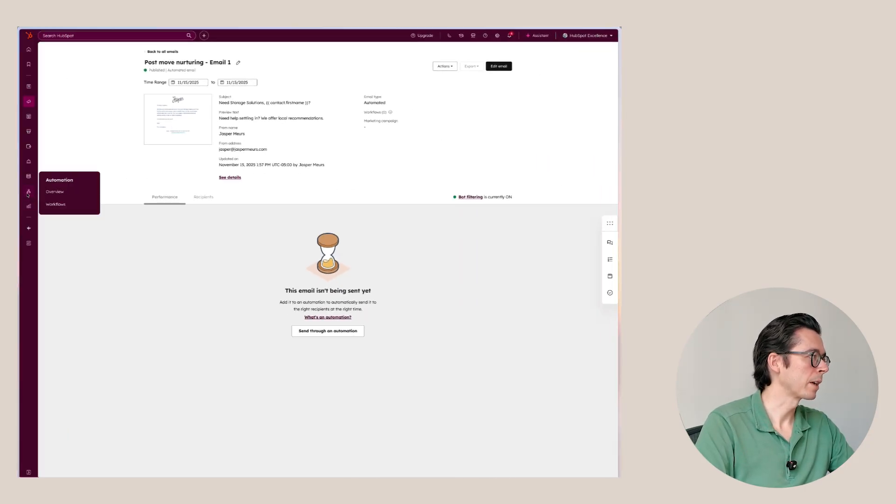
pyautogui.click(56, 204)
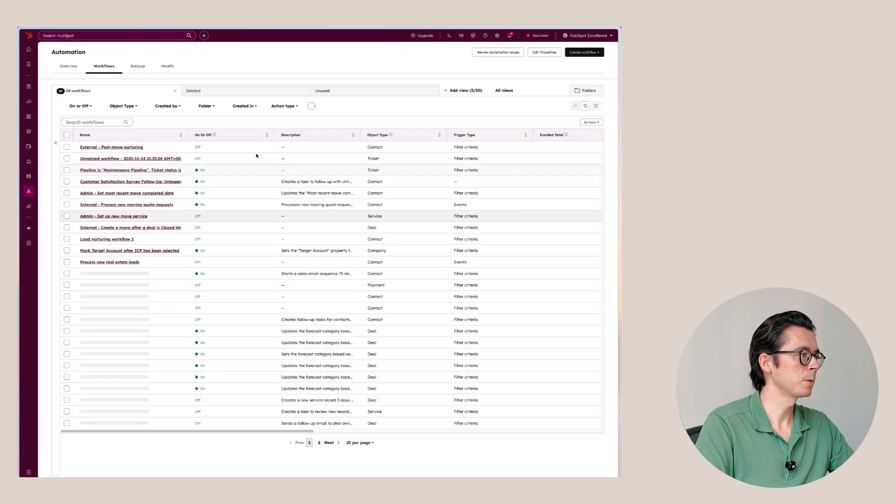
pyautogui.click(105, 147)
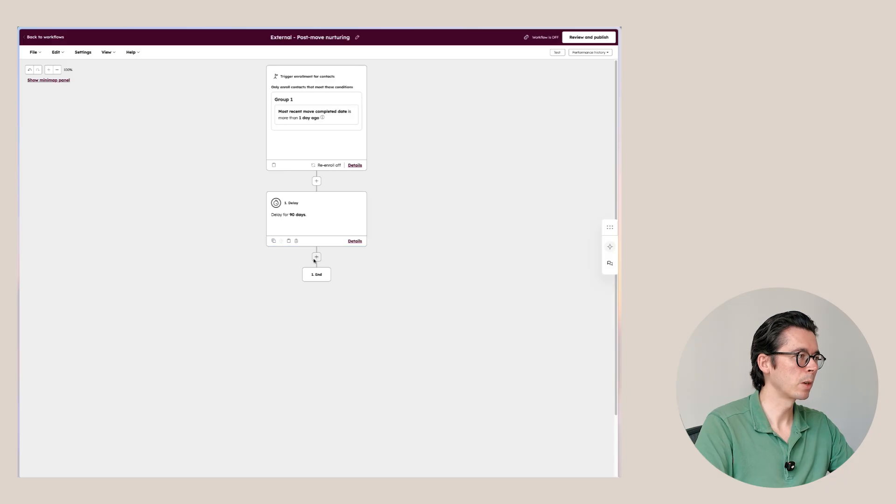
# Add a Send email action after the 90-day delay that sends "Post move nurturing - Email 1" to the enrolled contact, and save it.
pyautogui.click(316, 256)
pyautogui.click(63, 202)
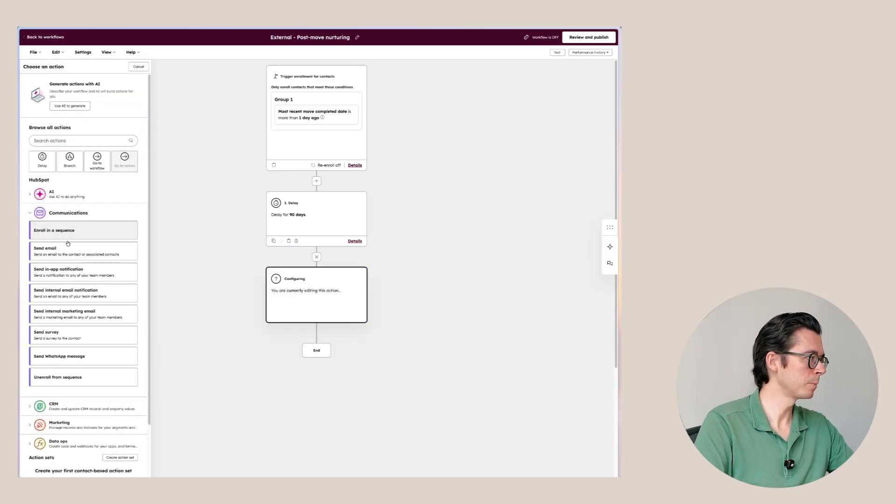
pyautogui.click(65, 250)
pyautogui.click(79, 136)
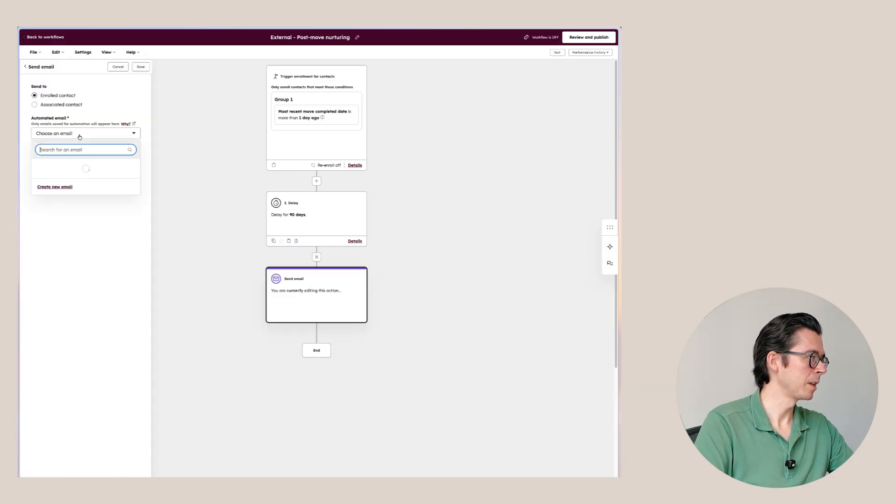
pyautogui.click(60, 168)
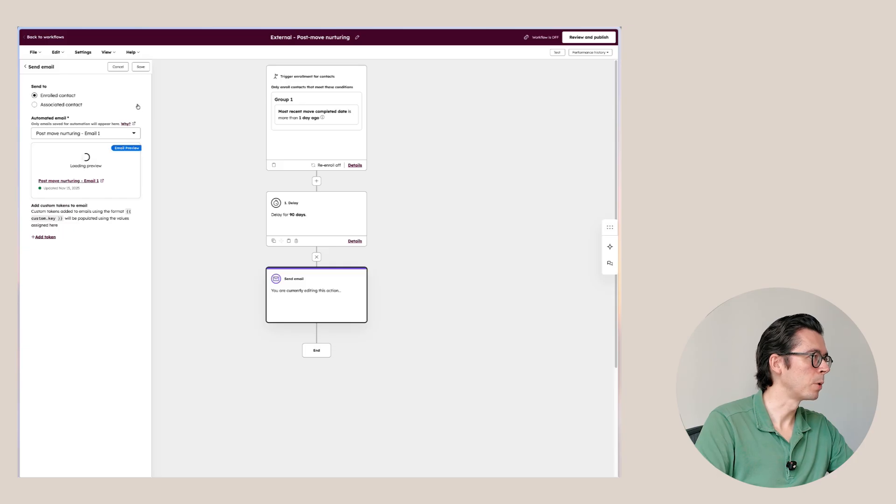
pyautogui.click(140, 67)
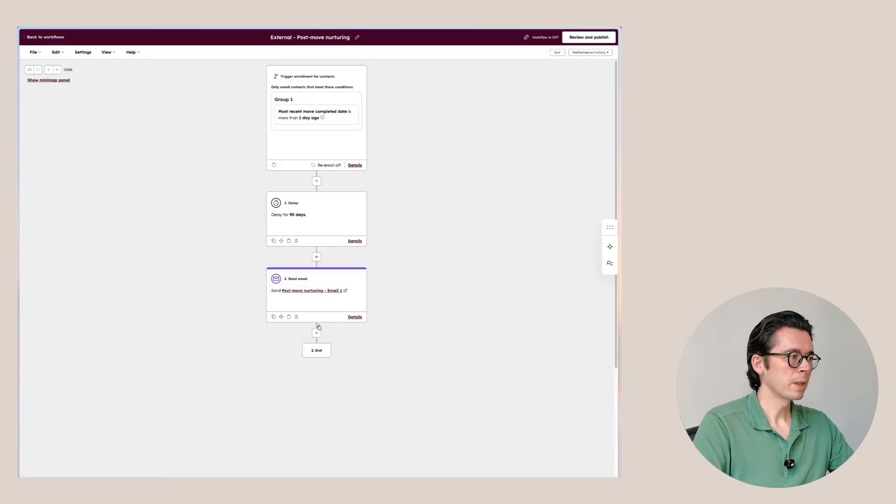
# Add a delay for a set amount of time of 90 days after the Send email action and save it.
pyautogui.click(316, 332)
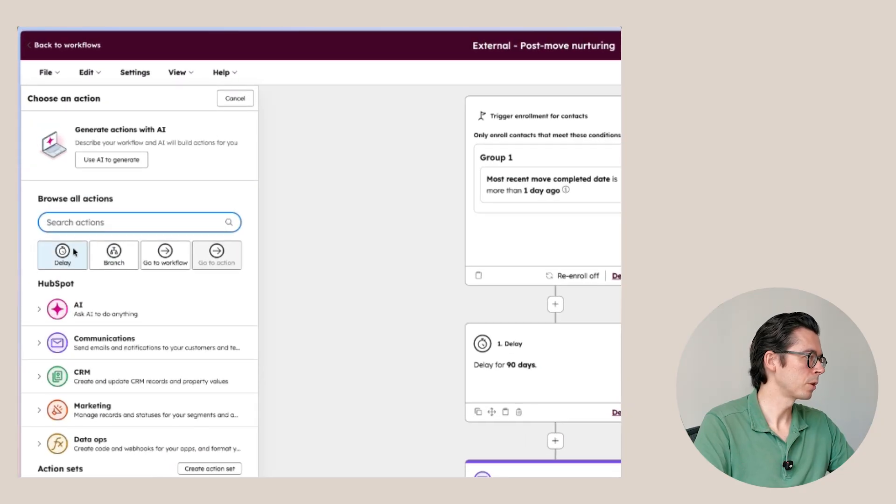
pyautogui.click(45, 154)
pyautogui.click(85, 103)
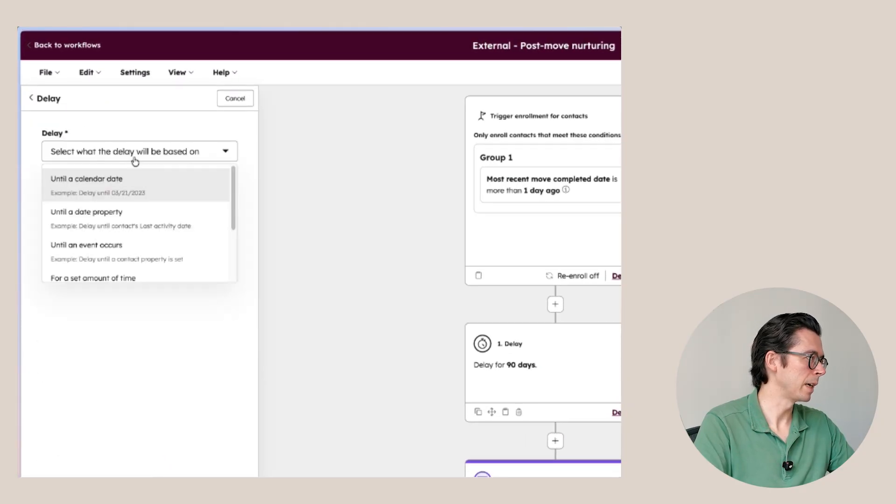
pyautogui.scroll(-1, 116, 250)
pyautogui.click(107, 263)
pyautogui.click(75, 224)
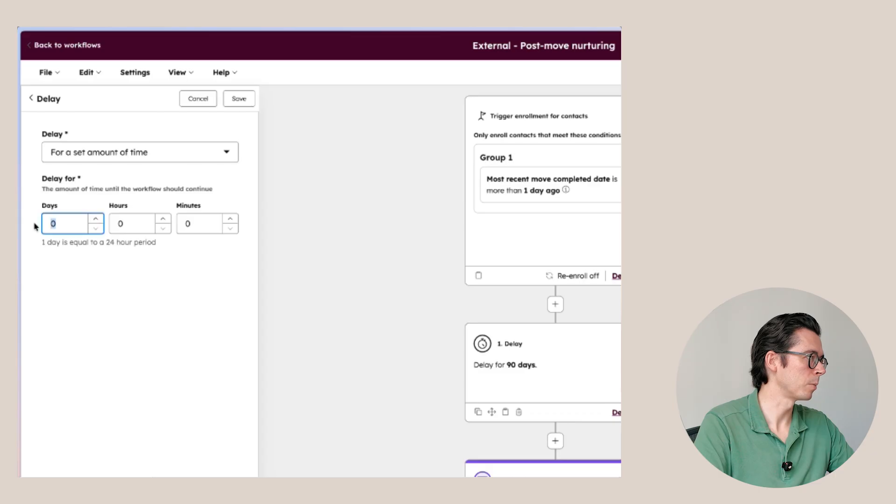
pyautogui.write('90')
pyautogui.click(236, 98)
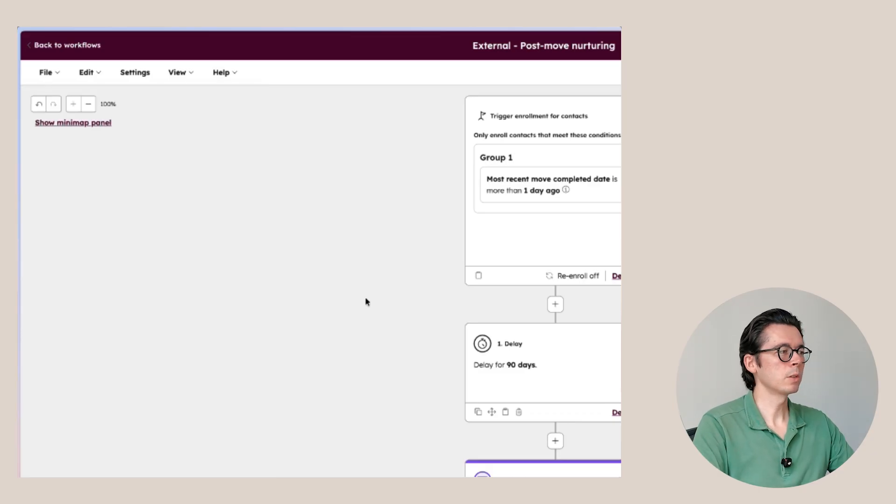